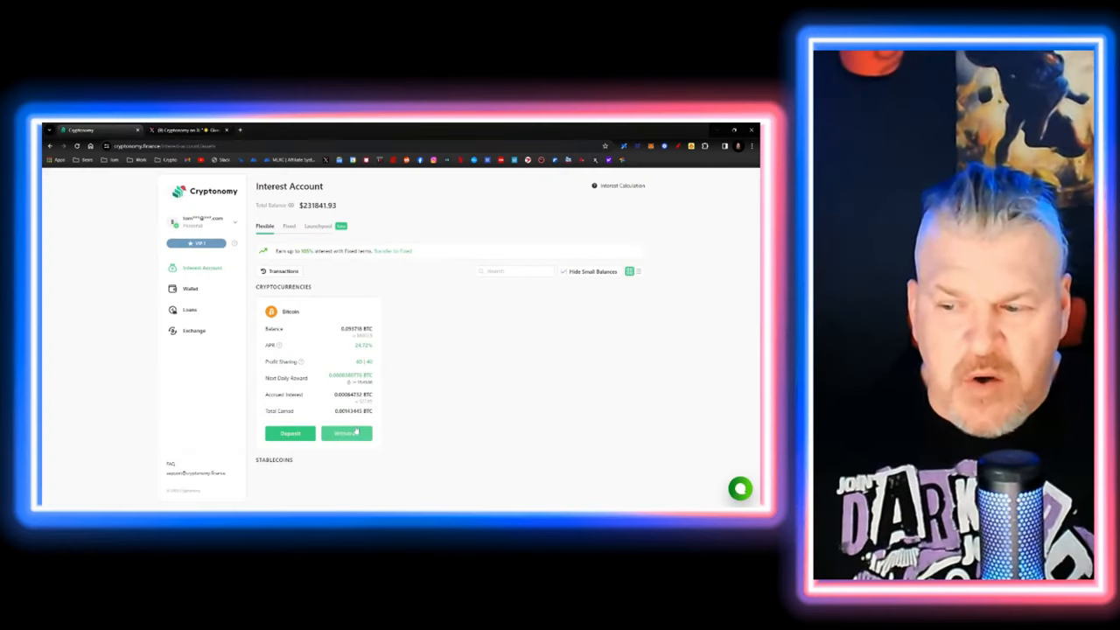
- Check the flexible account's transaction history, return to Interest Account and switch to Fixed offers
{"action": "left_click", "coordinate": [282, 272]}
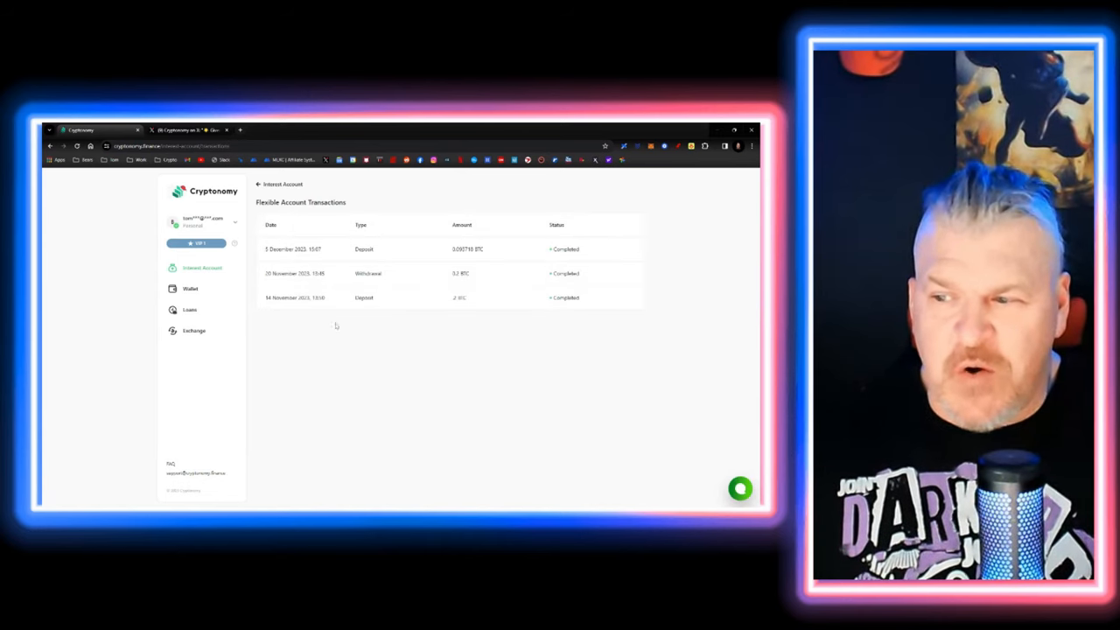
{"action": "left_click", "coordinate": [206, 270]}
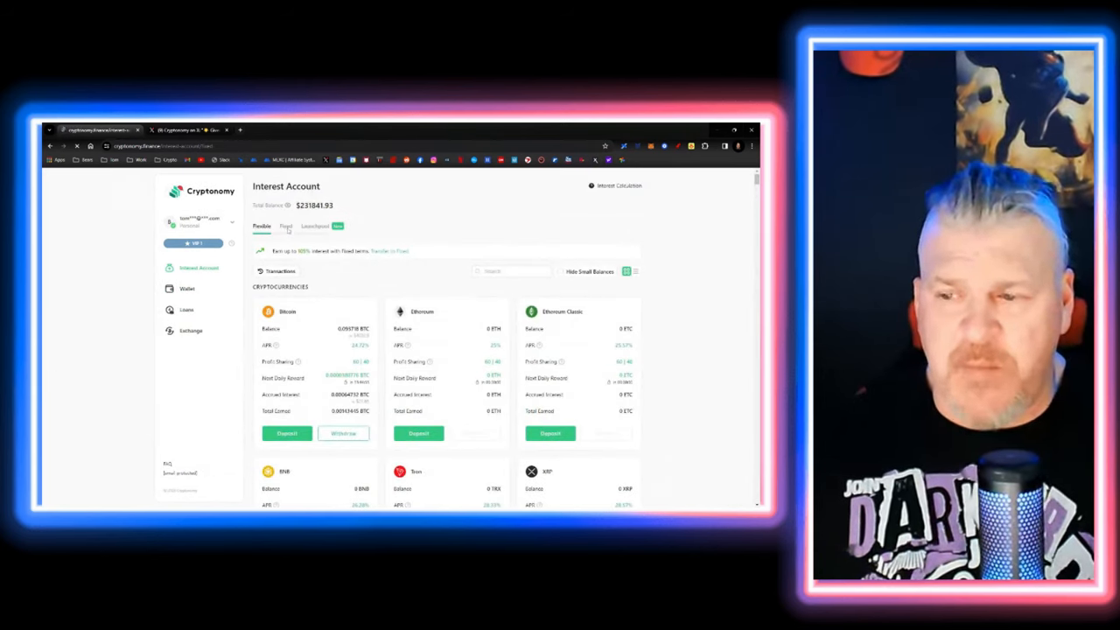
{"action": "left_click", "coordinate": [285, 226]}
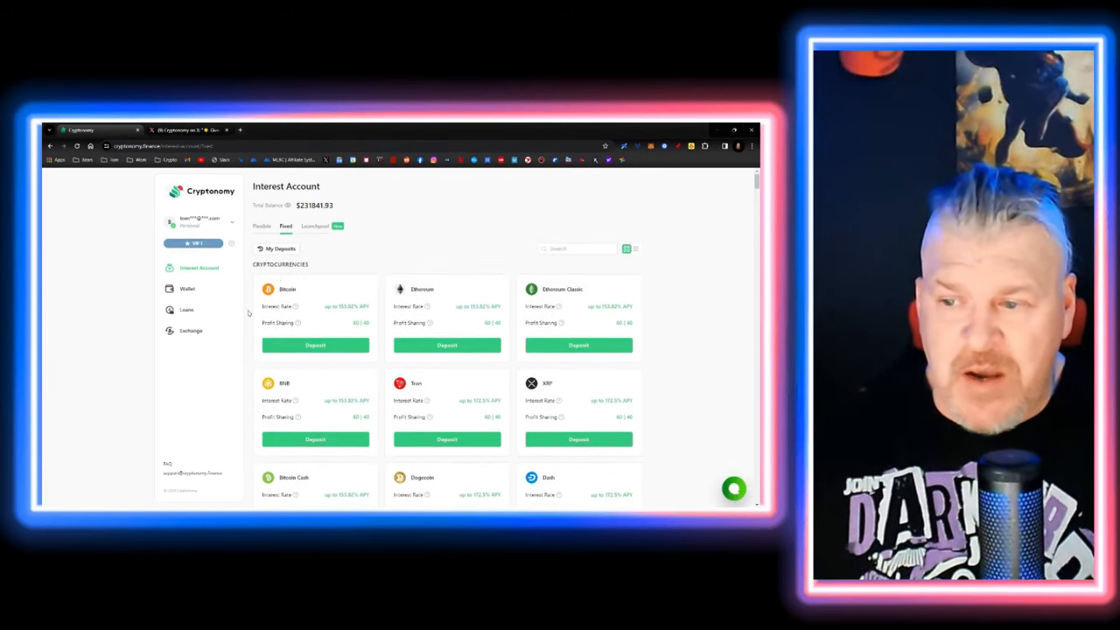
- Review the Solana and Tether fixed deposits' details from My Deposits
{"action": "left_click", "coordinate": [280, 249]}
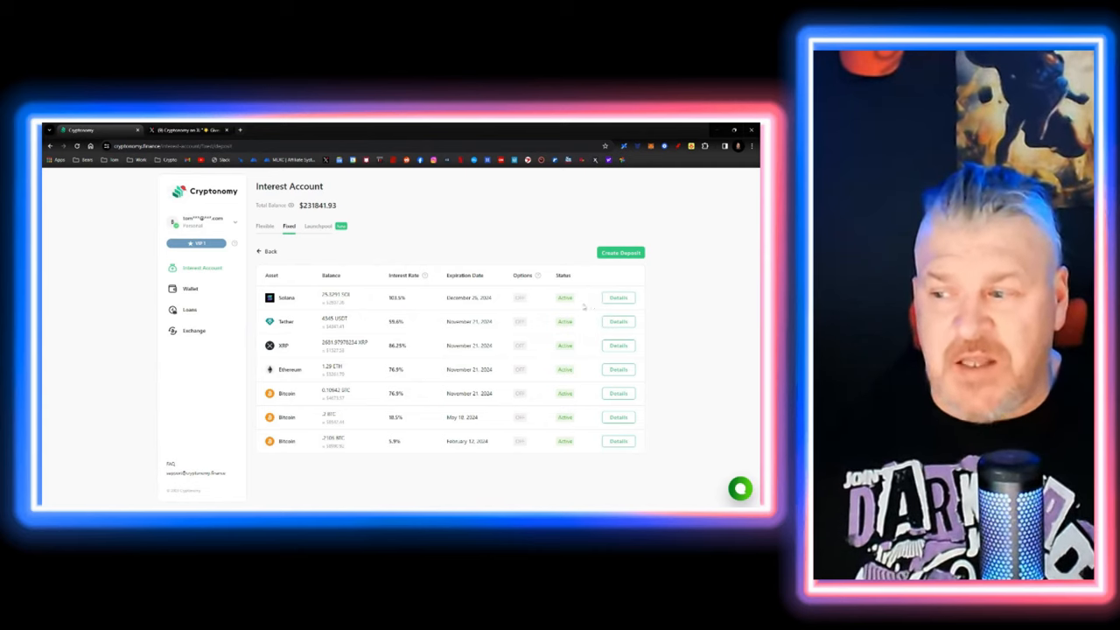
{"action": "left_click", "coordinate": [618, 298]}
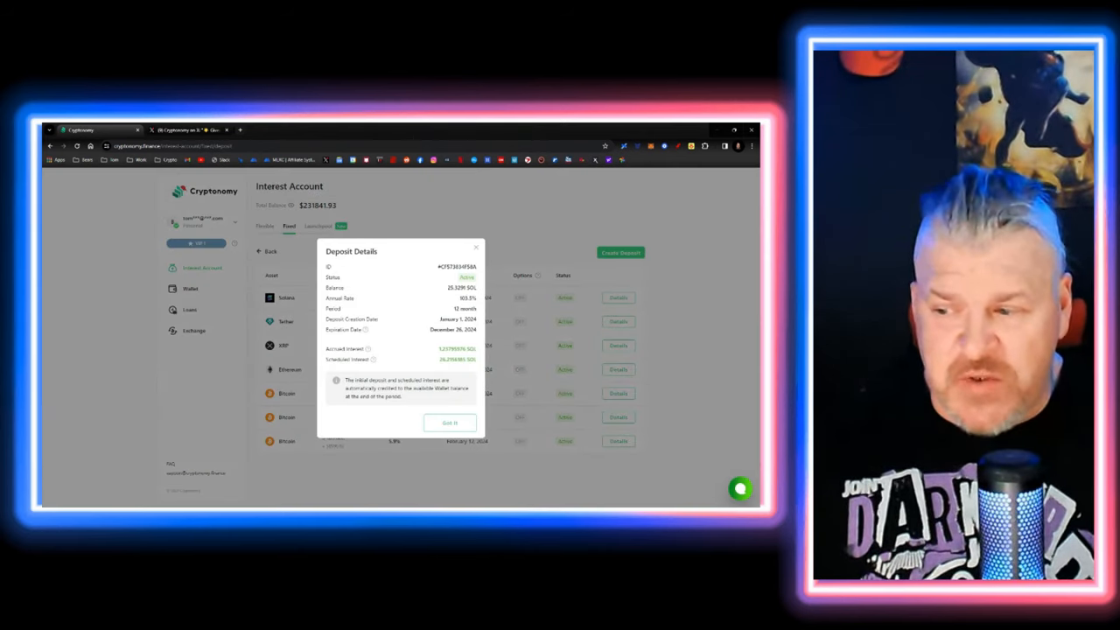
{"action": "left_click", "coordinate": [476, 249]}
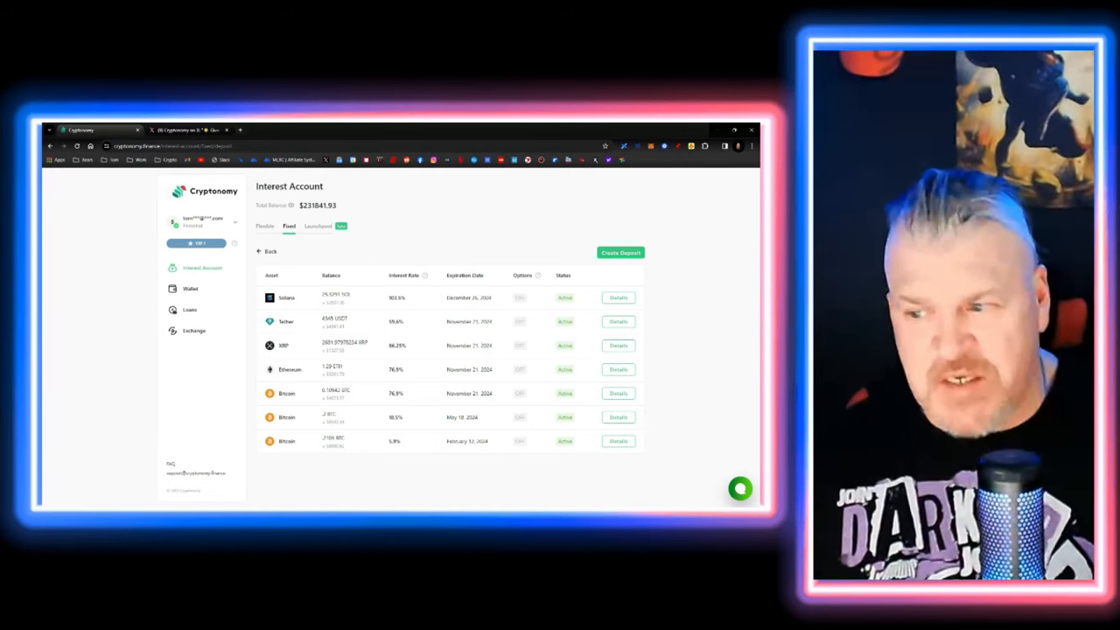
{"action": "left_click", "coordinate": [623, 323]}
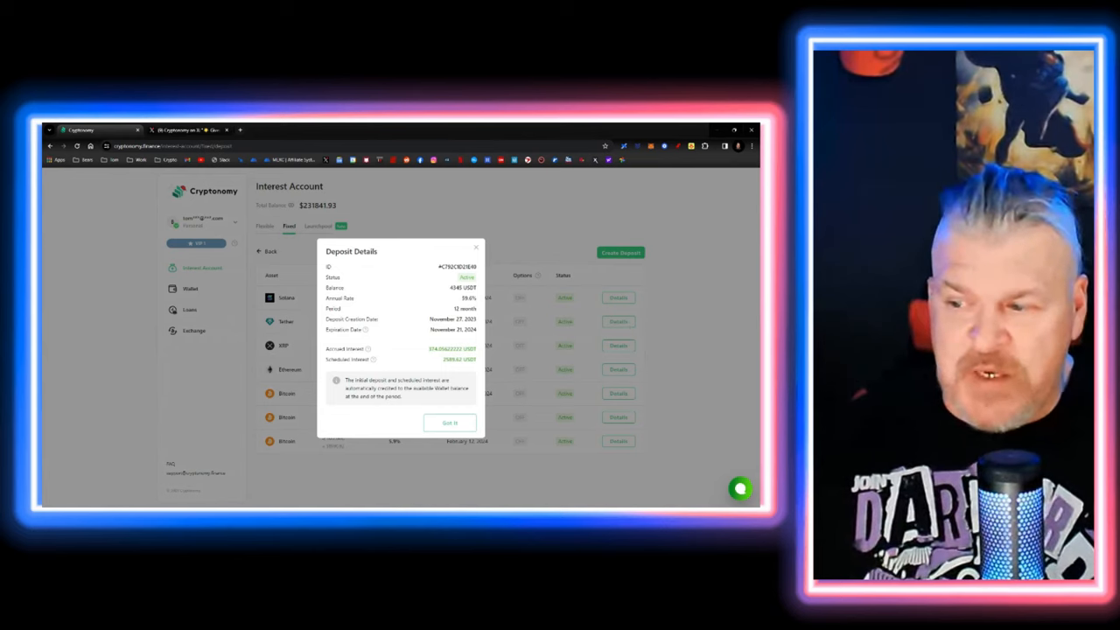
{"action": "left_click", "coordinate": [475, 248]}
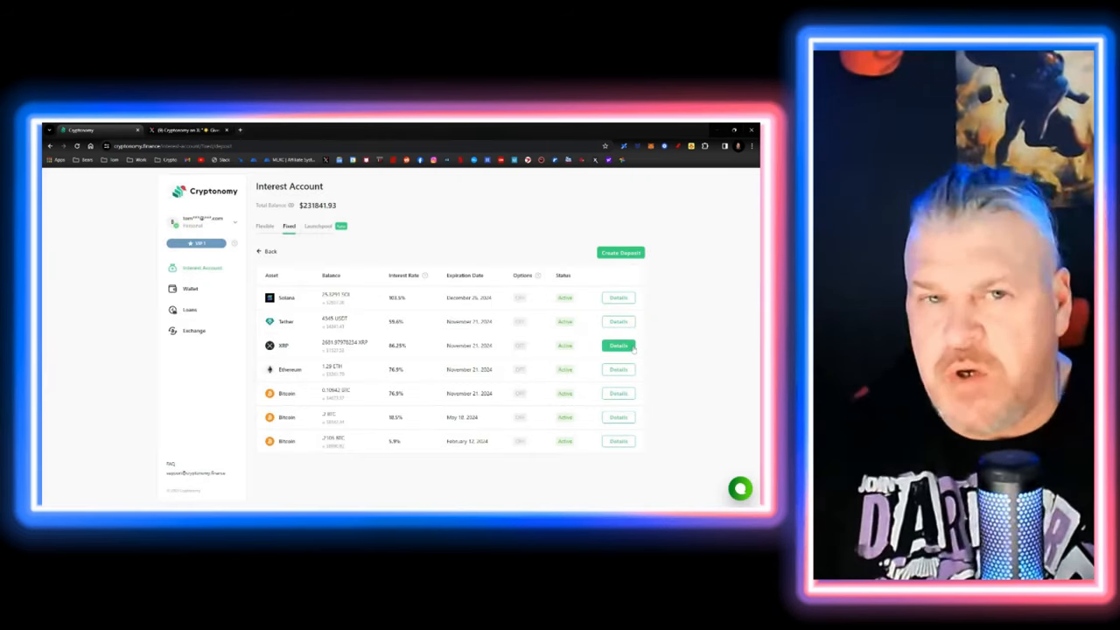
- Review the details of the three Bitcoin fixed deposits in turn
{"action": "left_click", "coordinate": [619, 394]}
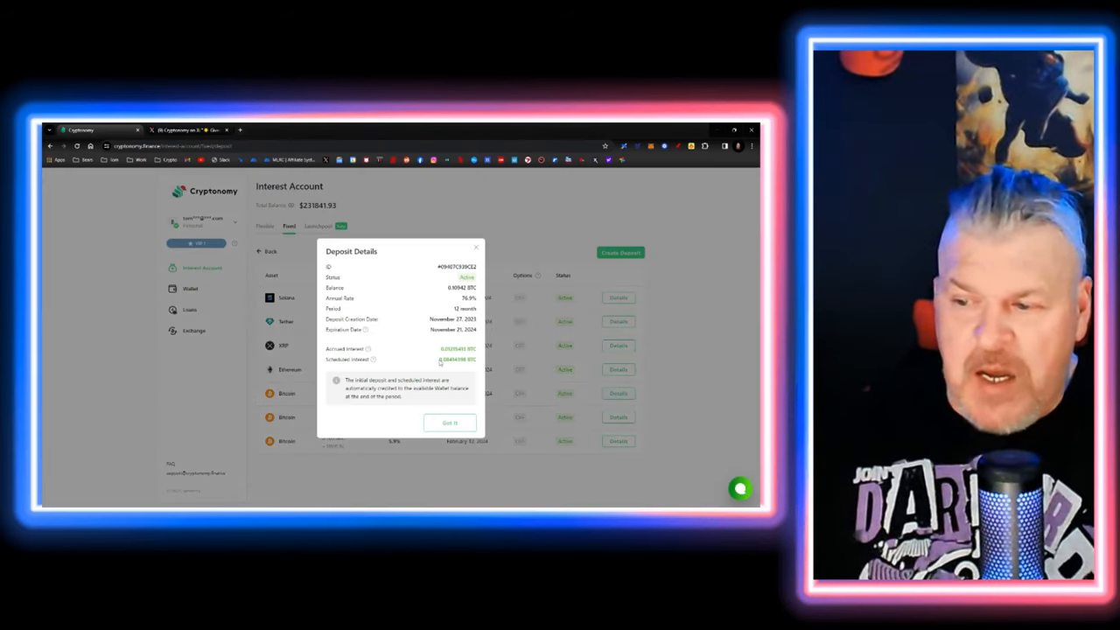
{"action": "left_click", "coordinate": [477, 249]}
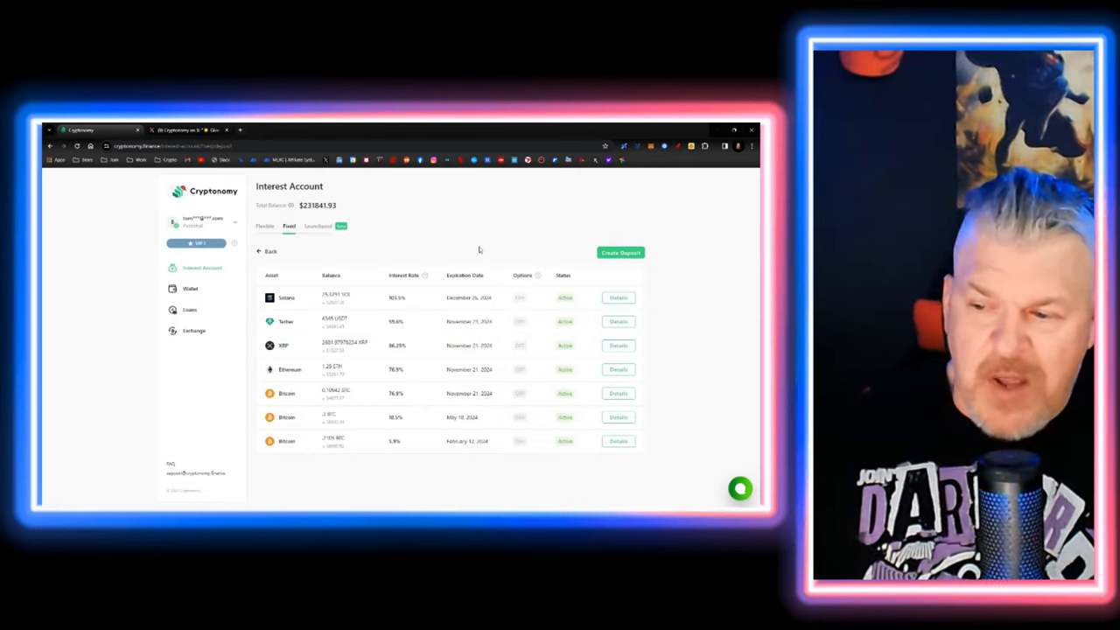
{"action": "left_click", "coordinate": [619, 417]}
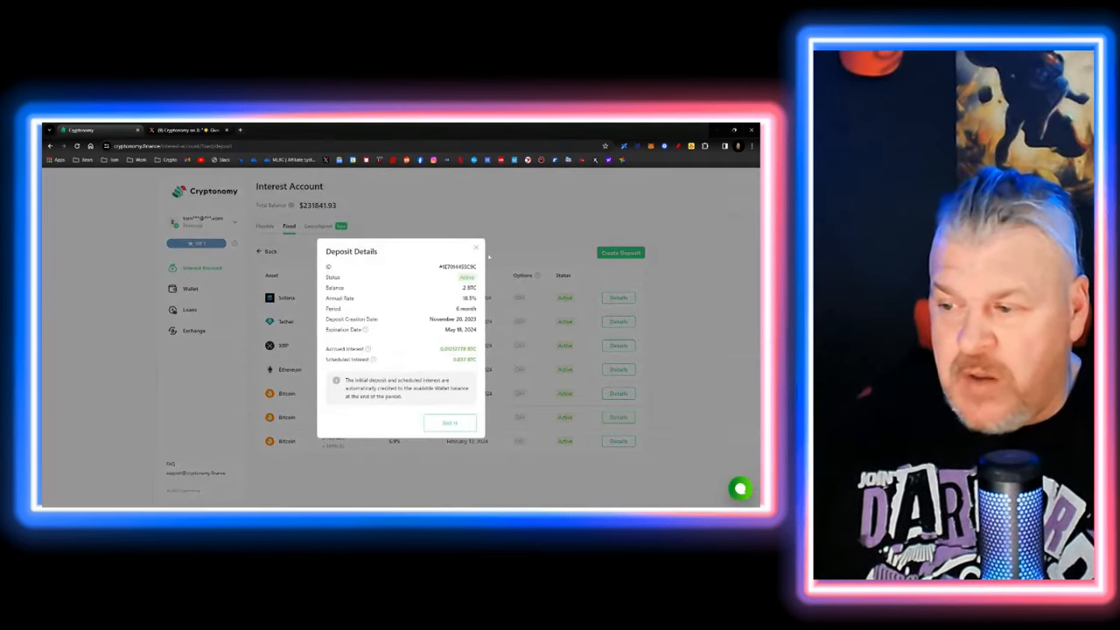
{"action": "left_click", "coordinate": [477, 246]}
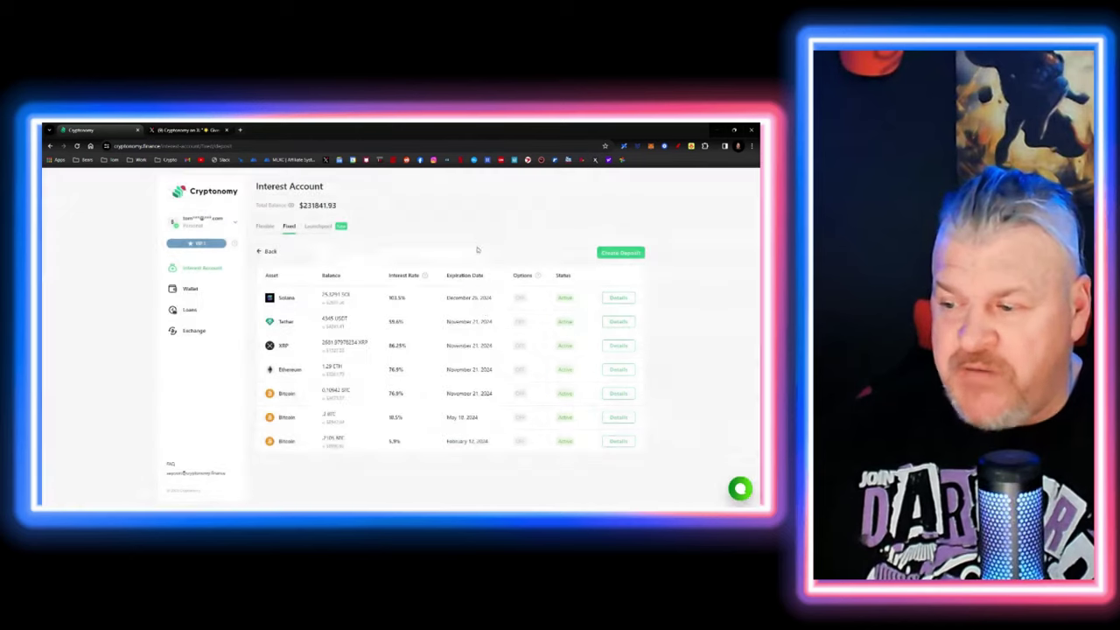
{"action": "left_click", "coordinate": [619, 441]}
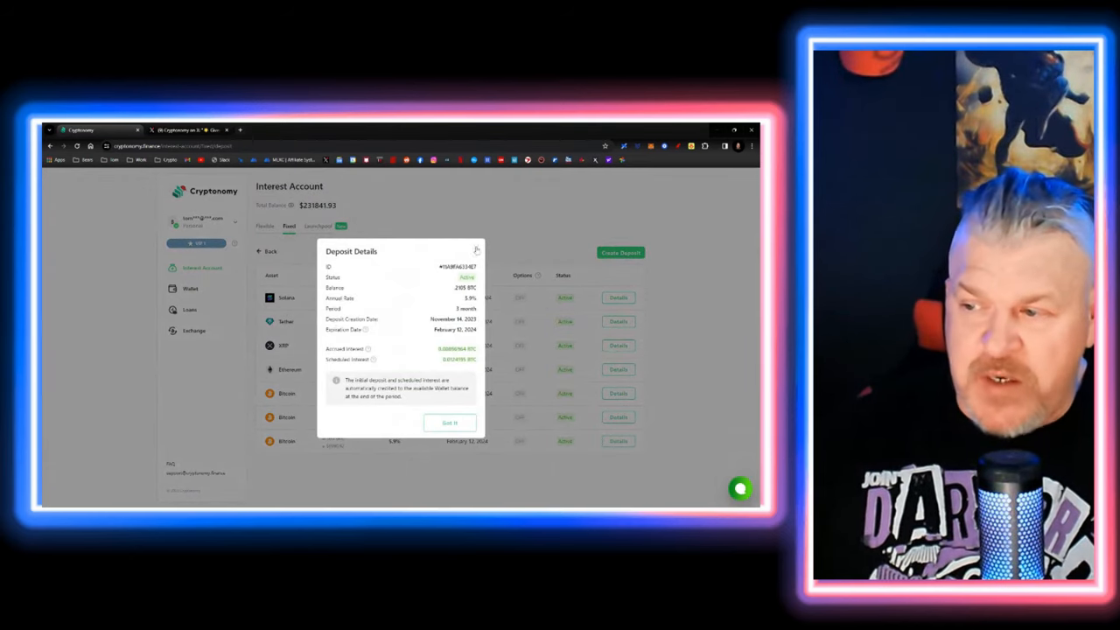
{"action": "left_click", "coordinate": [478, 250]}
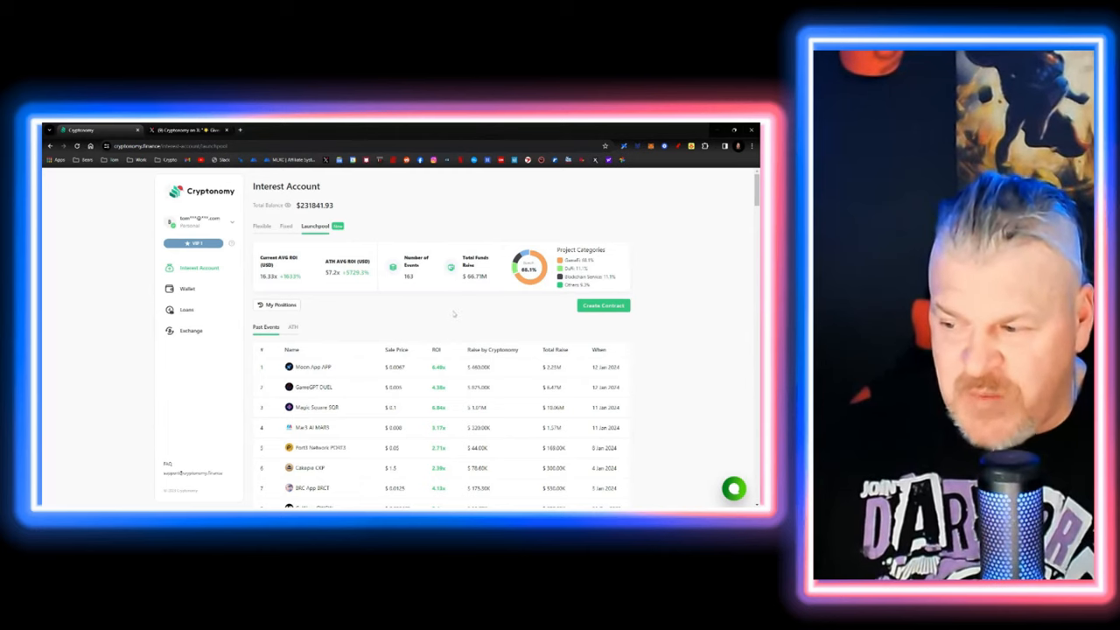
- Review the xBronze contract details in My Positions, noting its November 21, 2024 end date
{"action": "left_click", "coordinate": [277, 305]}
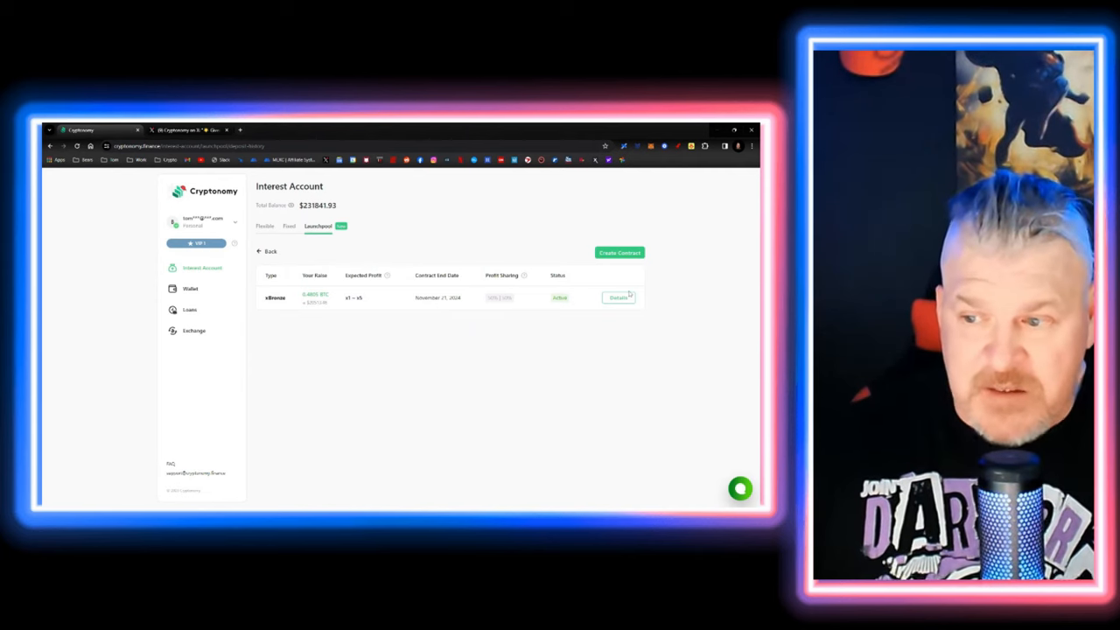
{"action": "left_click", "coordinate": [619, 297]}
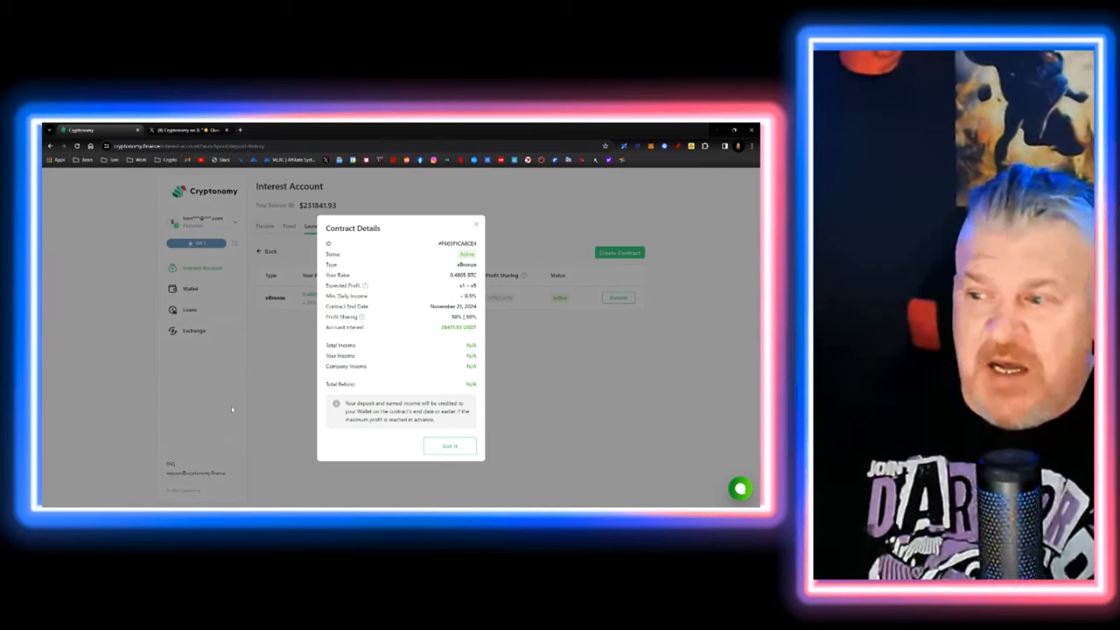
{"action": "left_click_drag", "start_coordinate": [430, 305], "coordinate": [483, 310]}
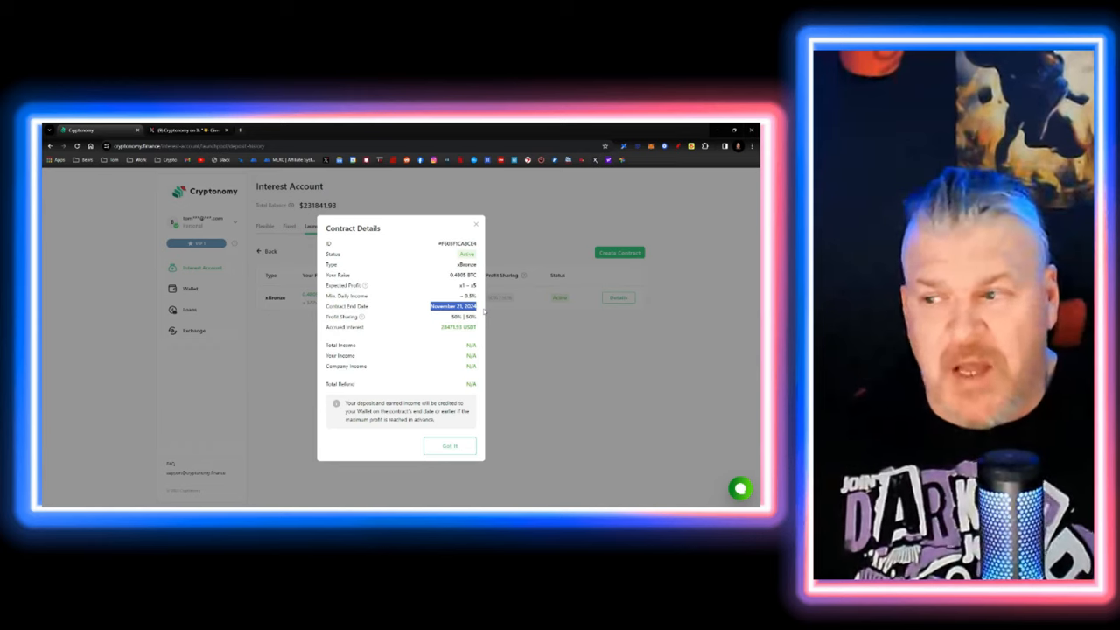
{"action": "left_click", "coordinate": [475, 225]}
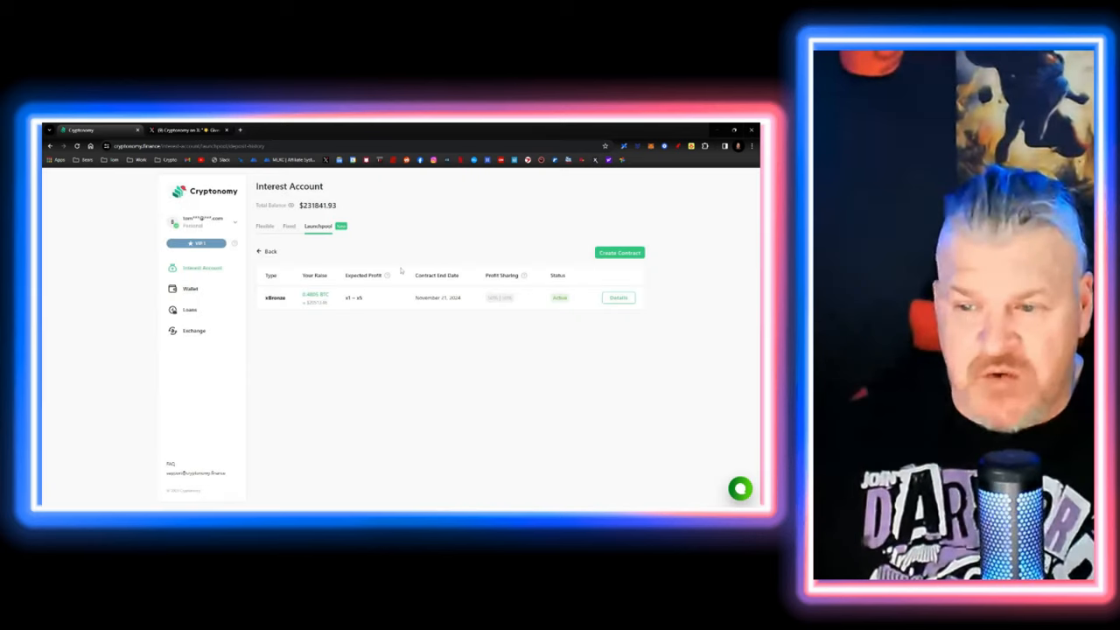